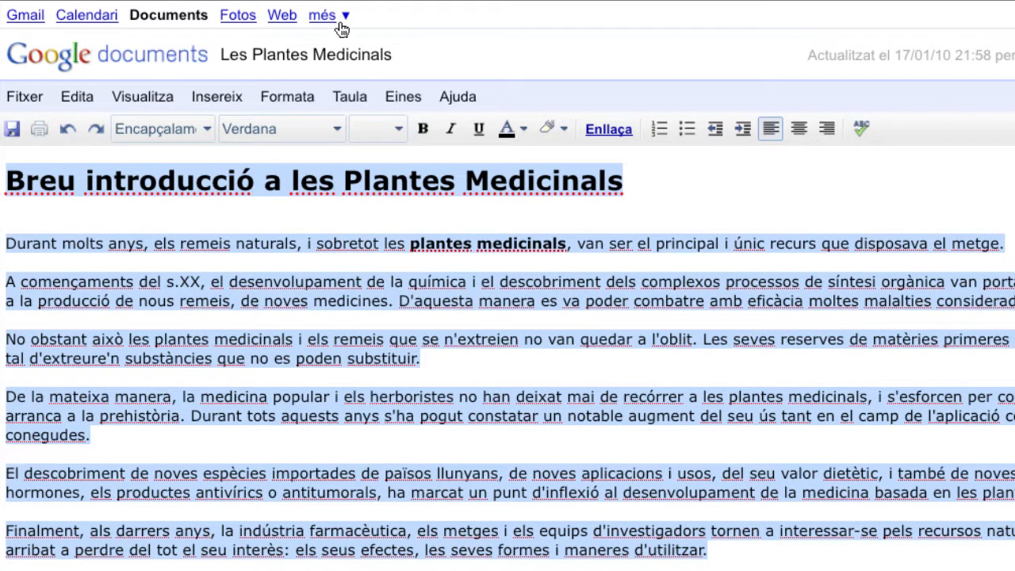
# Try to copy the selected text of the Les Plantes Medicinals document.
pyautogui.click(80, 96)
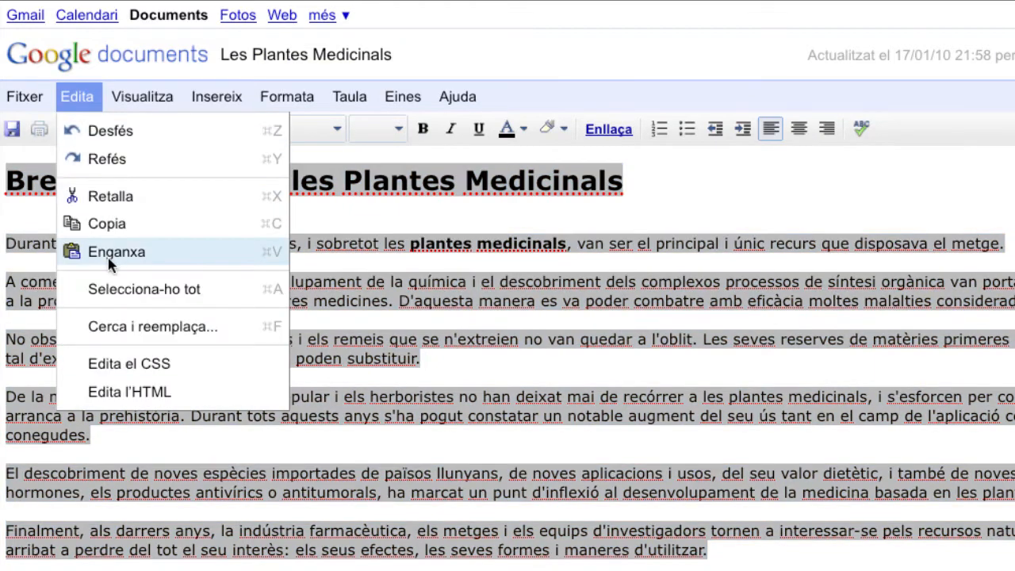
pyautogui.click(111, 228)
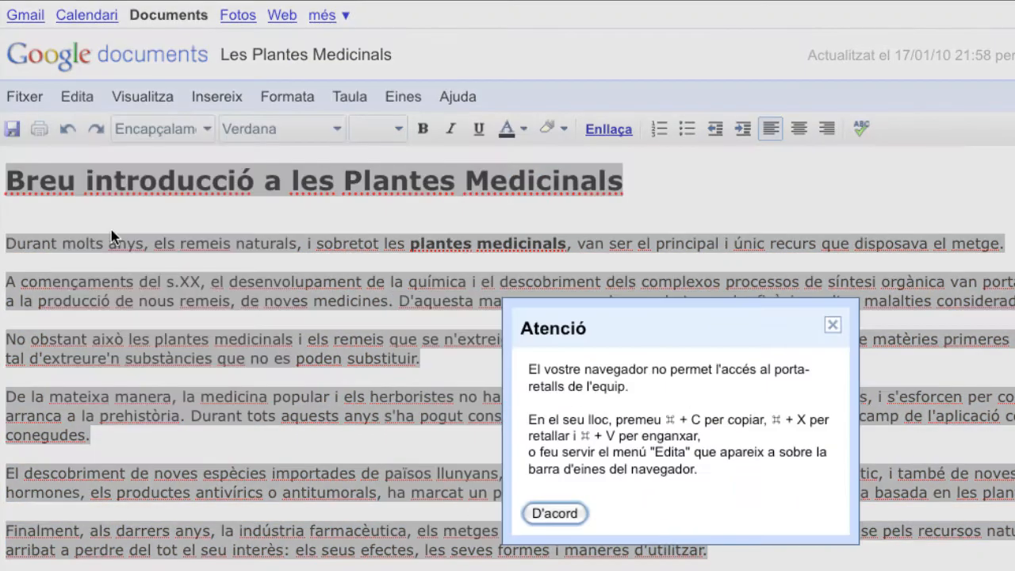
pyautogui.click(554, 517)
# Switch to the new post editor in Blogger and paste the copied document text into the post body.
pyautogui.click(589, 1)
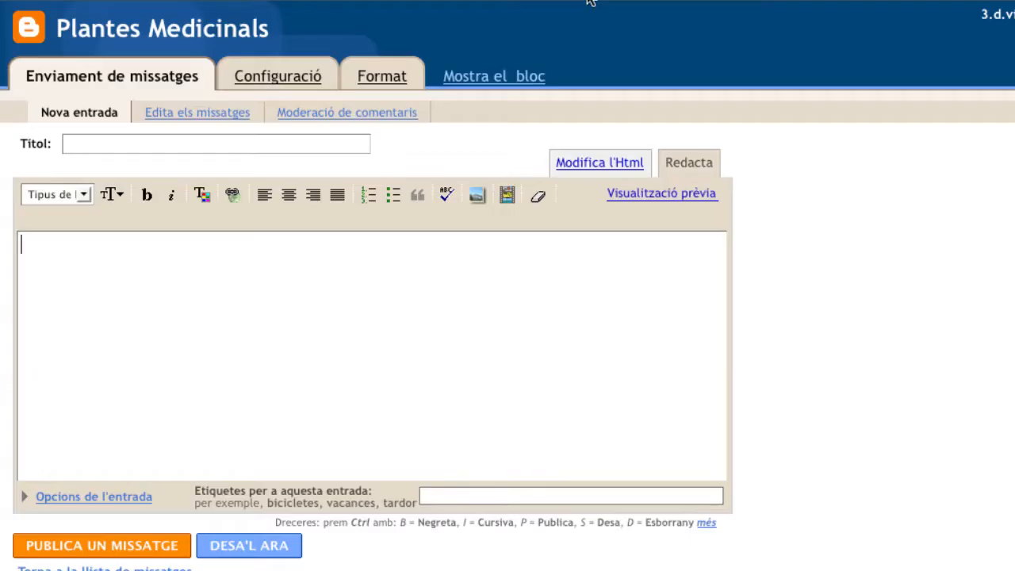
pyautogui.click(44, 258)
pyautogui.hotkey('ctrl', 'v')
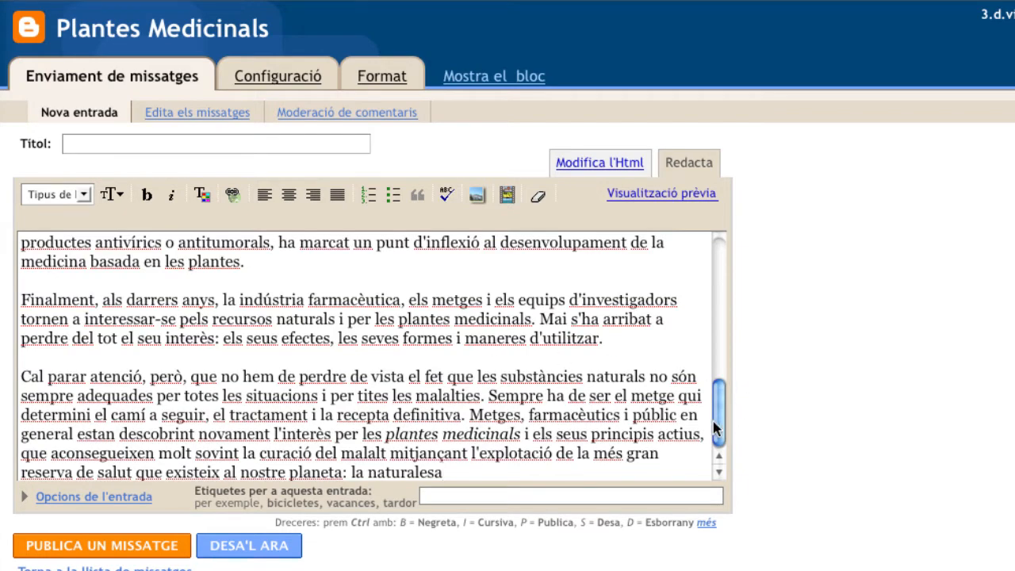
# Review the pasted post text from beginning to end, checking whether the heading, bold, italic and underline formatting carried over.
pyautogui.moveTo(714, 426); pyautogui.dragTo(717, 281)
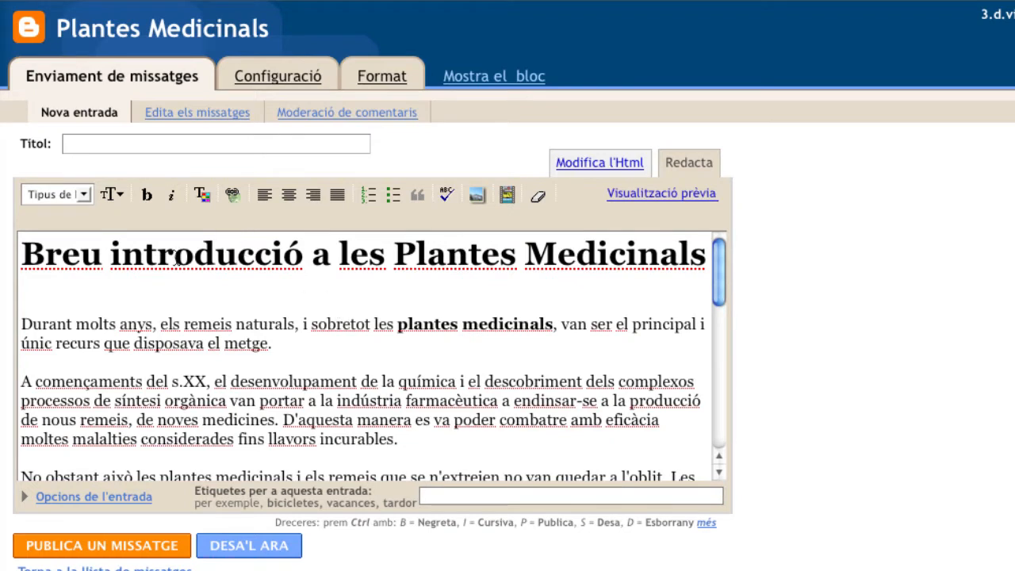
pyautogui.click(527, 259)
pyautogui.scroll(-3, 534, 354)
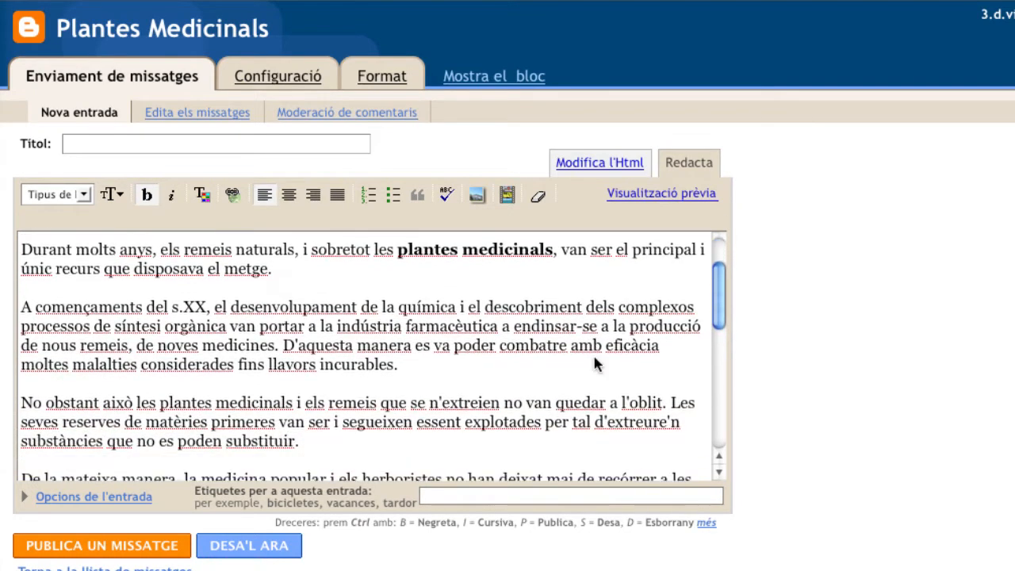
pyautogui.scroll(-5, 511, 362)
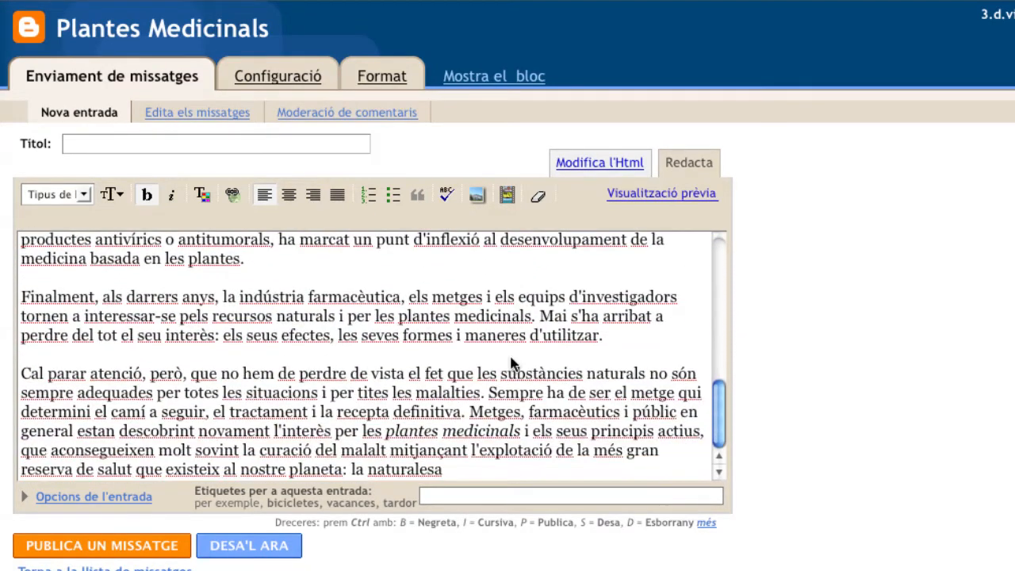
pyautogui.click(463, 431)
pyautogui.scroll(3, 463, 430)
pyautogui.scroll(2, 460, 420)
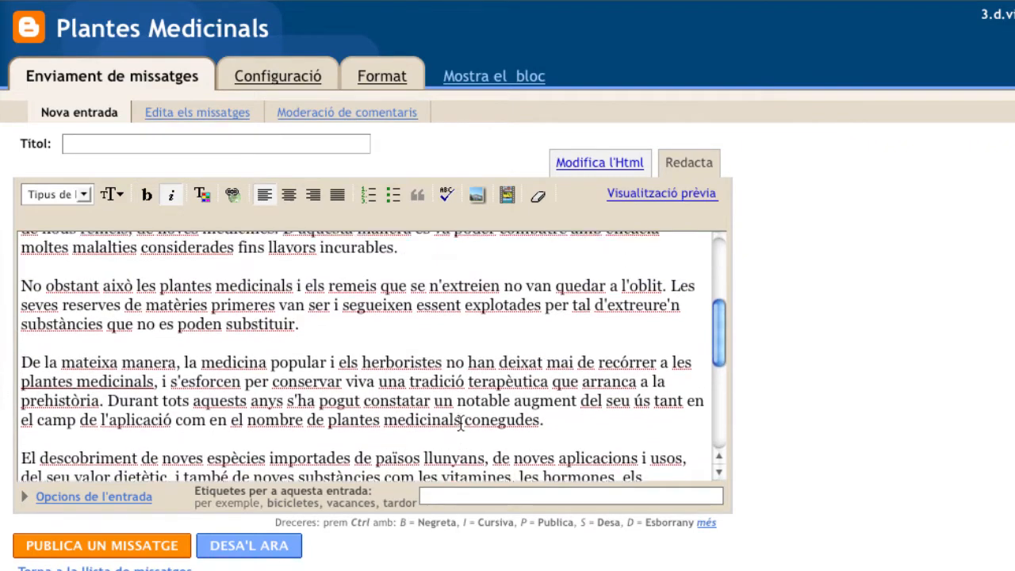
pyautogui.scroll(-2, 460, 416)
pyautogui.scroll(1, 462, 418)
pyautogui.scroll(2, 460, 416)
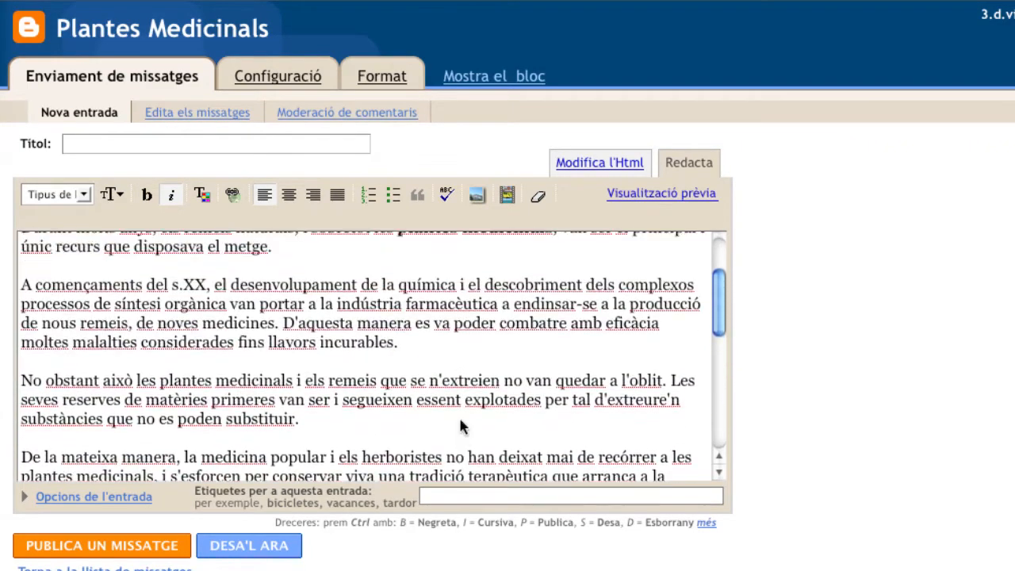
pyautogui.scroll(-5, 460, 416)
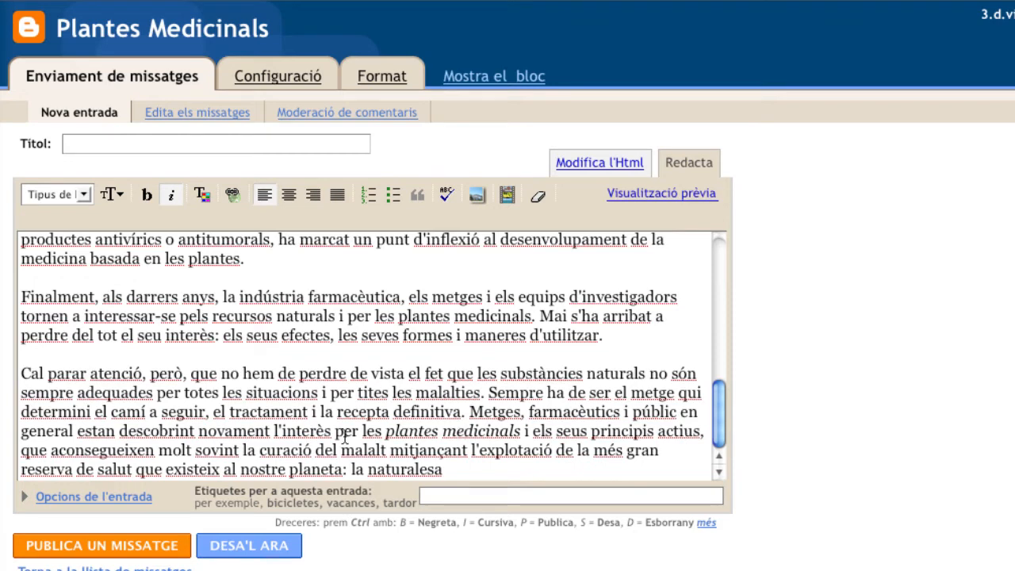
pyautogui.scroll(2, 373, 407)
pyautogui.scroll(5, 374, 407)
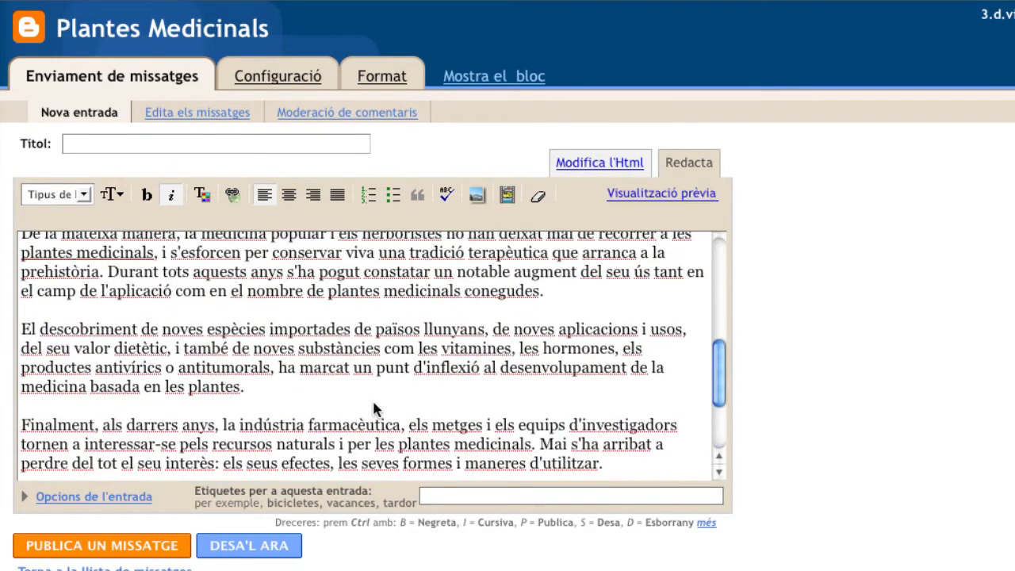
pyautogui.scroll(4, 373, 407)
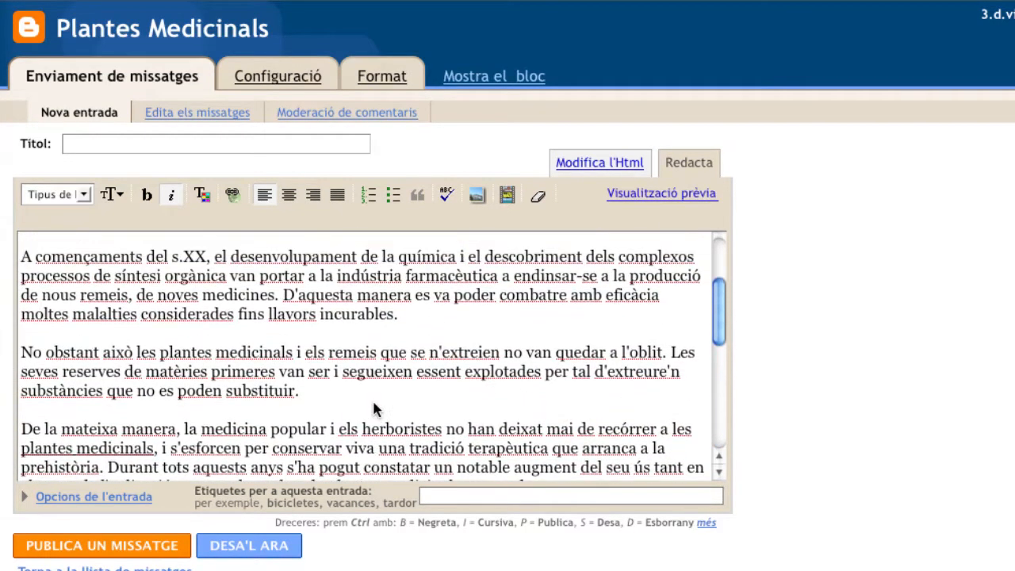
pyautogui.scroll(-10, 374, 406)
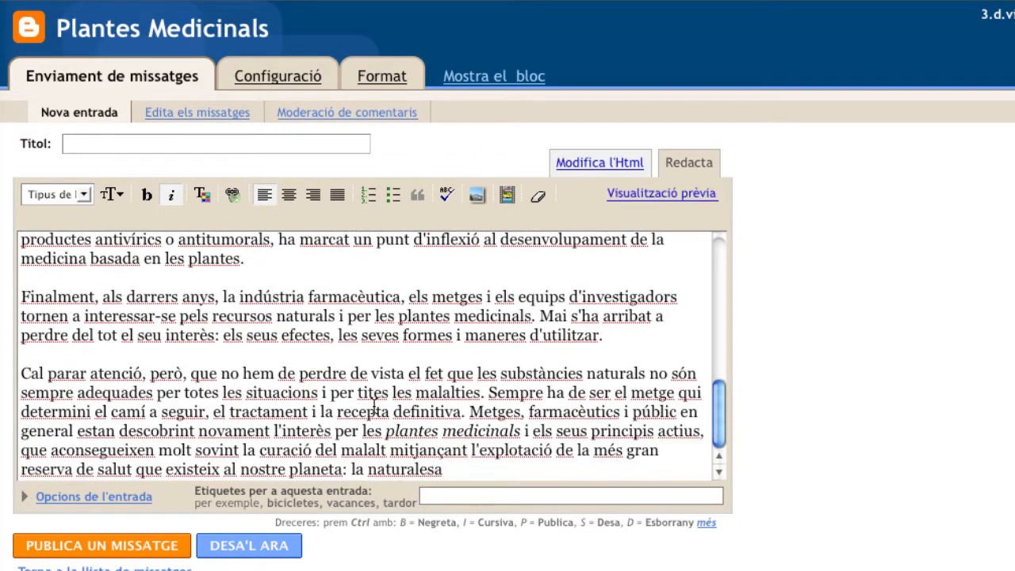
pyautogui.click(426, 2)
pyautogui.click(851, 488)
pyautogui.scroll(4, 218, 379)
pyautogui.scroll(4, 218, 379)
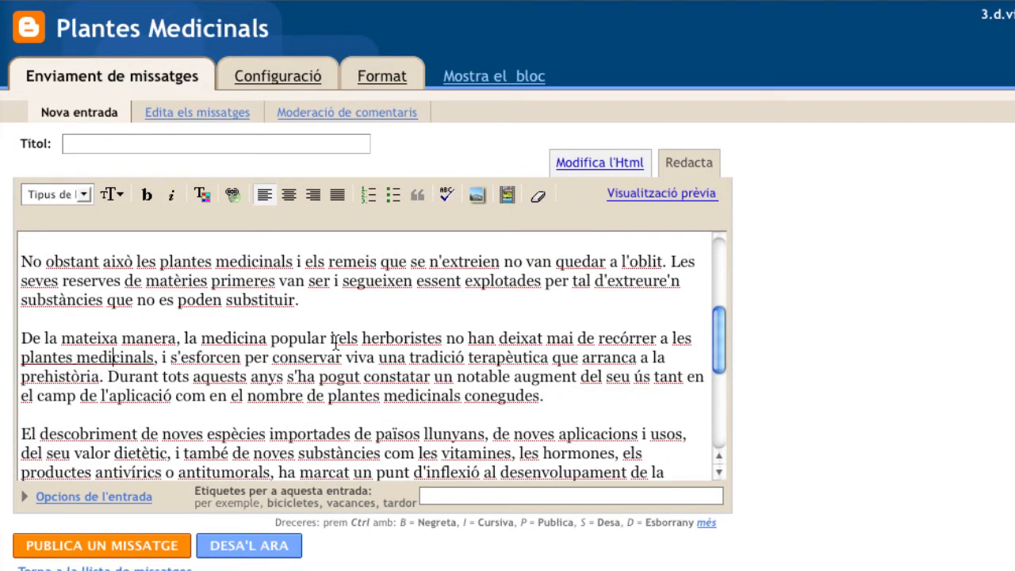
pyautogui.scroll(-1, 336, 343)
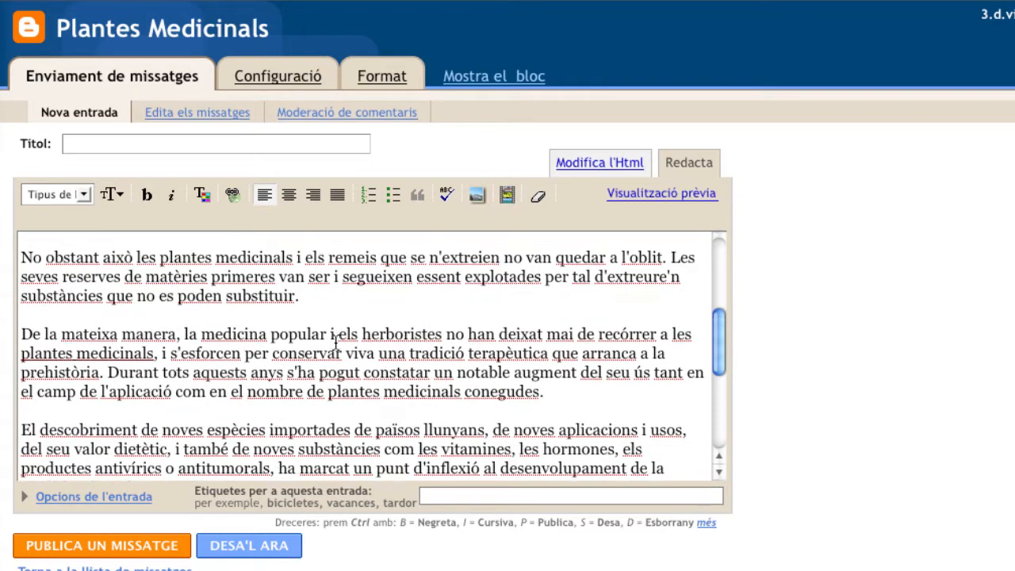
# Capitalize the first letter of "introducció" in the heading at the start of the post body.
pyautogui.scroll(6, 336, 343)
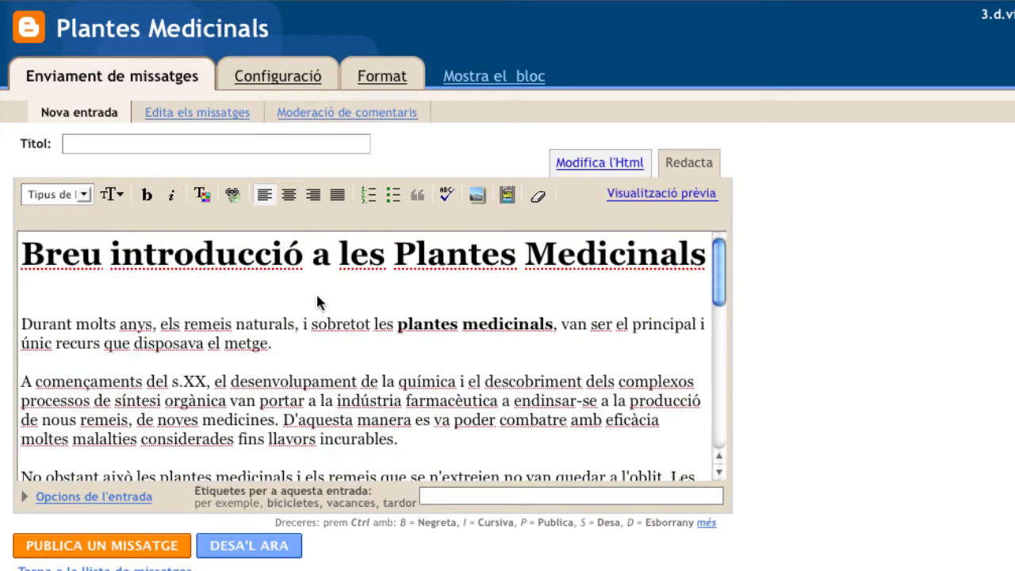
pyautogui.click(118, 259)
pyautogui.press('BackSpace')
pyautogui.write('I')
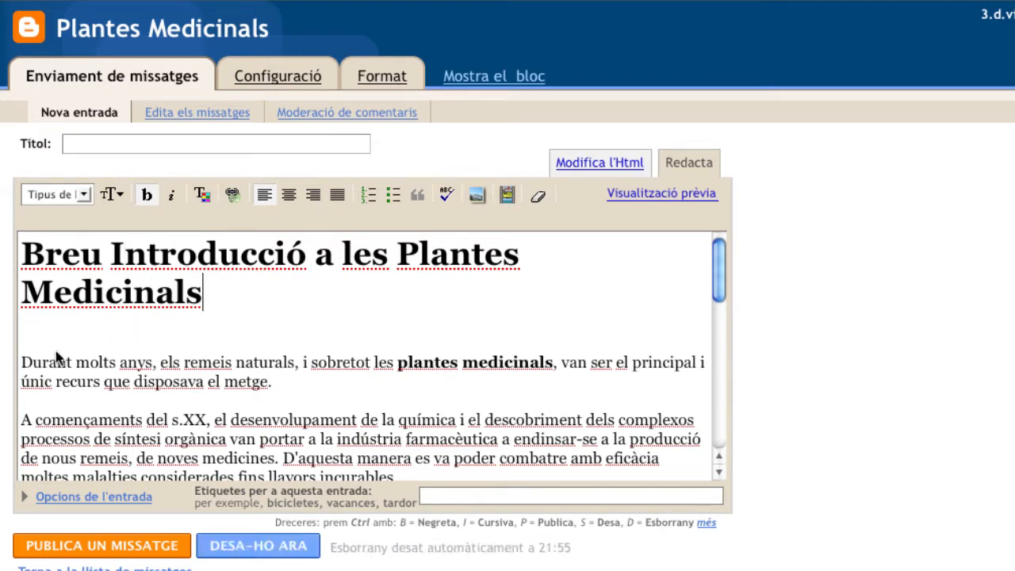
# Delete the text of the heading "Breu Introducció a les Plantes Medicinals" from the post body.
pyautogui.moveTo(230, 297); pyautogui.dragTo(14, 265)
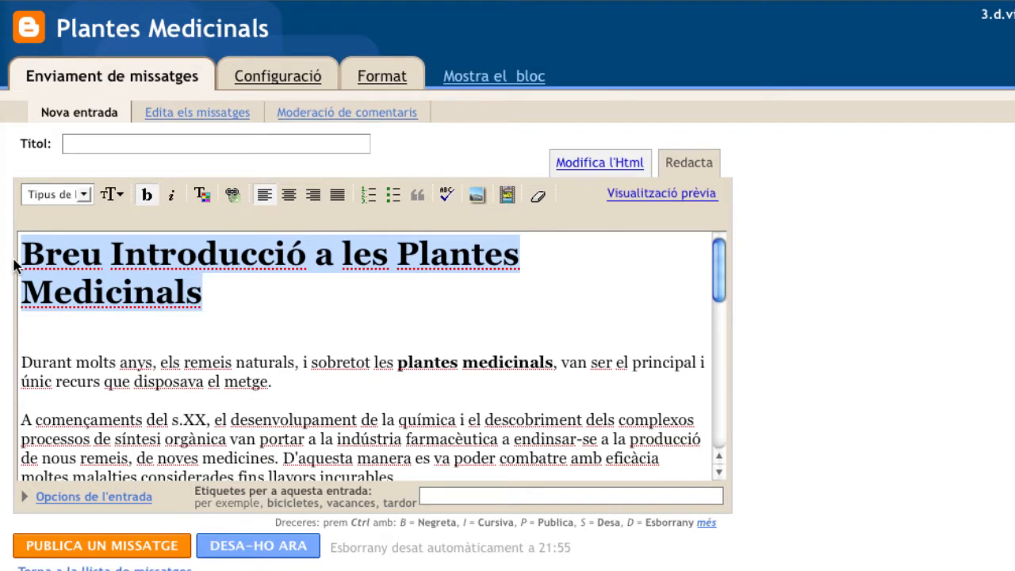
pyautogui.press('BackSpace')
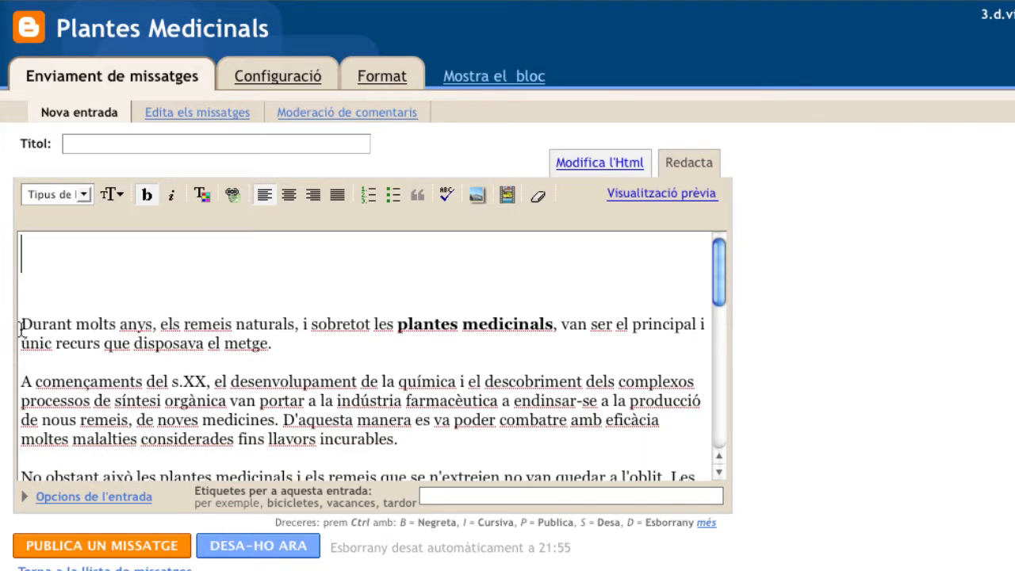
pyautogui.press('Delete')
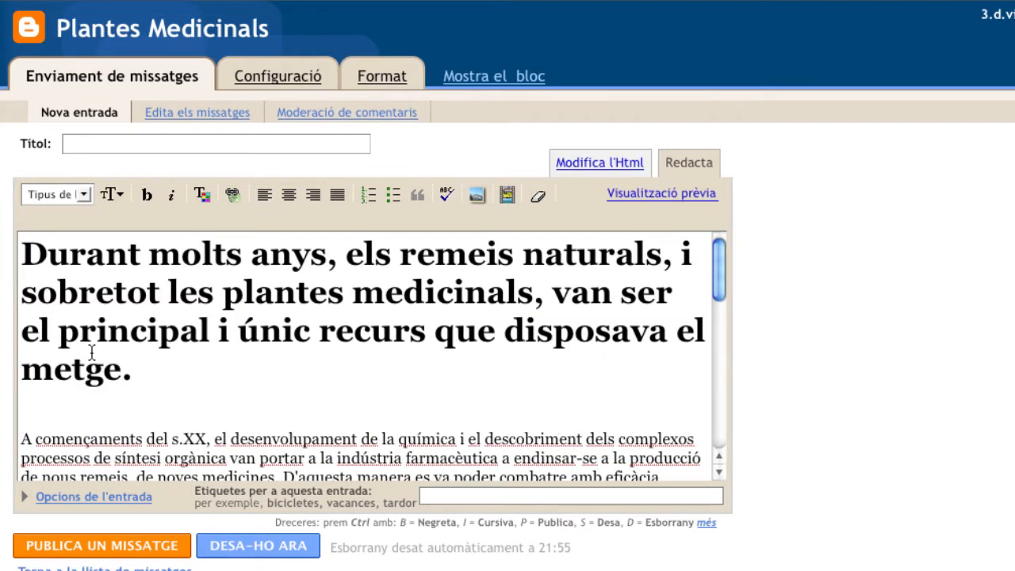
pyautogui.moveTo(153, 364); pyautogui.dragTo(3, 261)
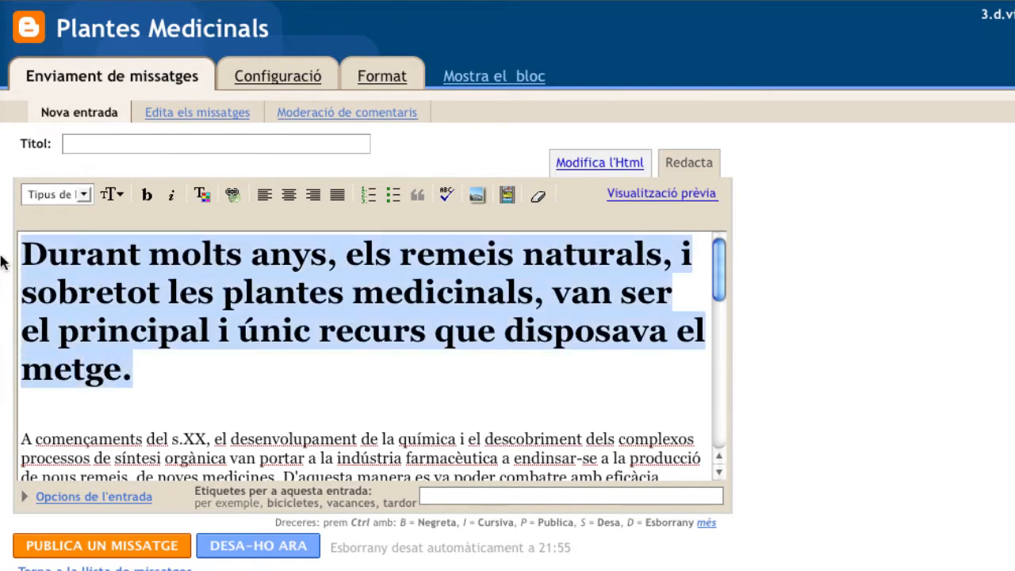
pyautogui.click(121, 196)
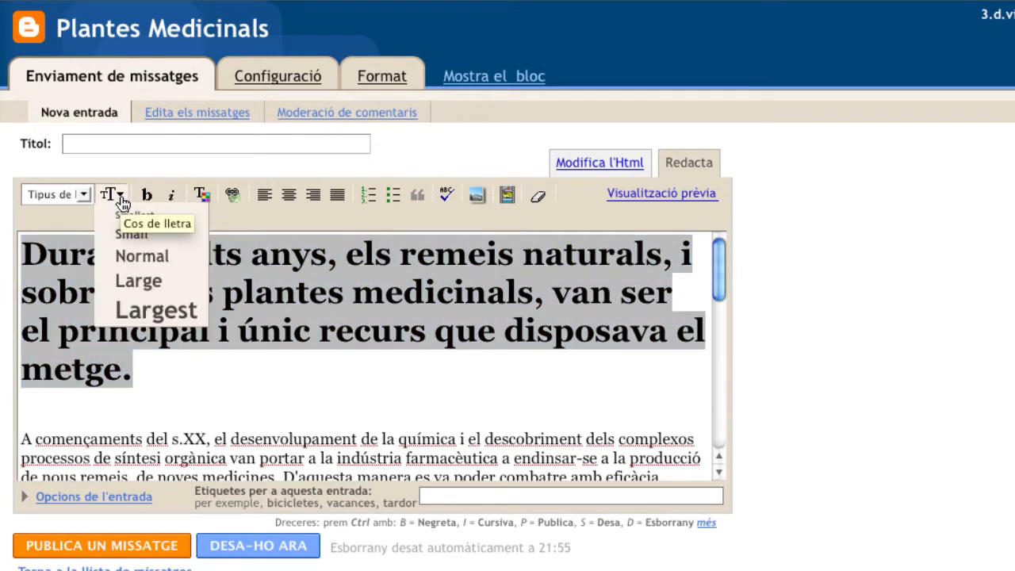
pyautogui.click(82, 196)
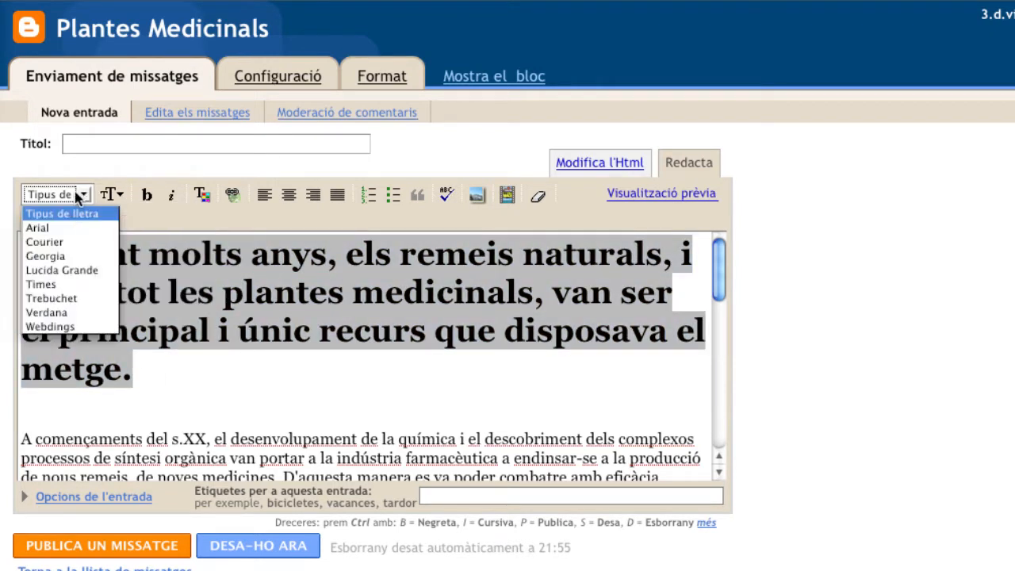
pyautogui.click(78, 197)
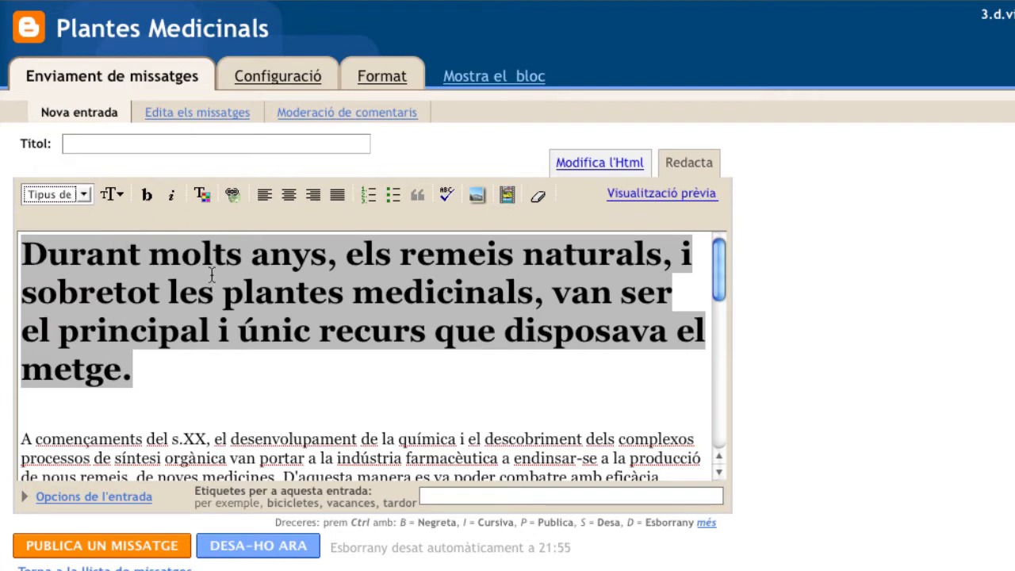
pyautogui.click(166, 392)
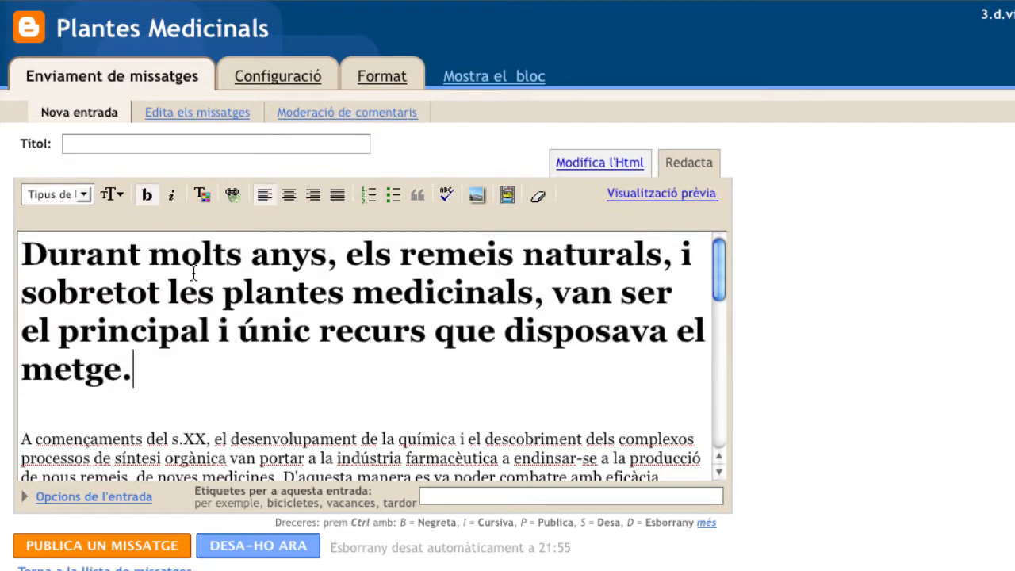
pyautogui.press('super+z')
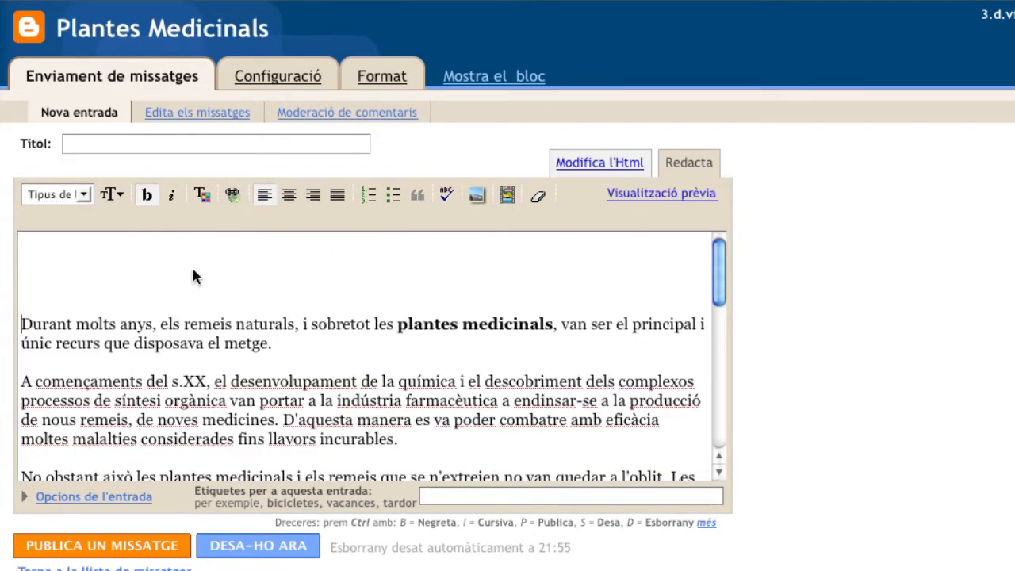
# Remove the extra blank line above the first paragraph and title the post "Les Plantes Medicinals".
pyautogui.click(26, 286)
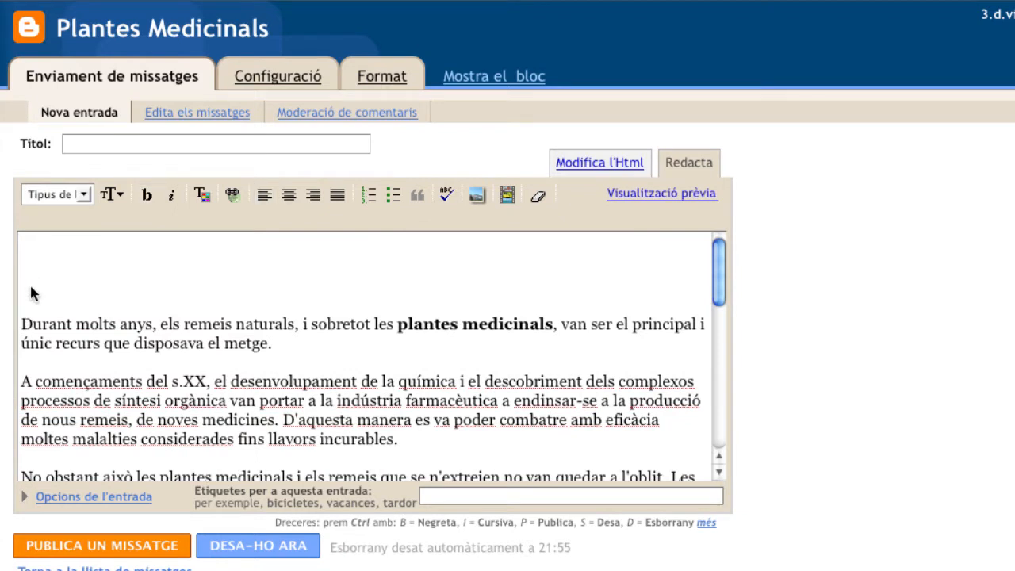
pyautogui.press('BackSpace')
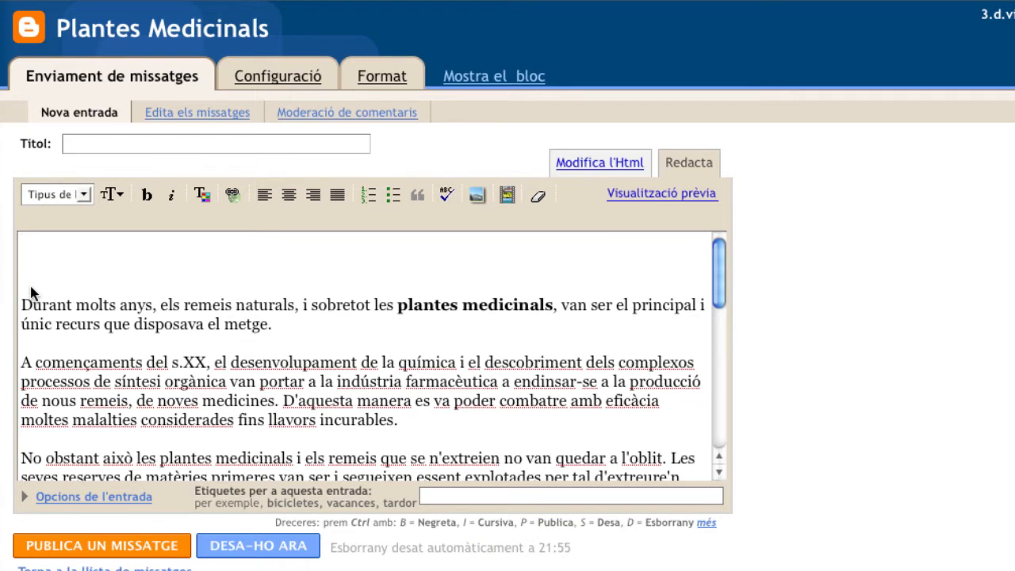
pyautogui.click(117, 143)
pyautogui.write('Les Plantes Medicina')
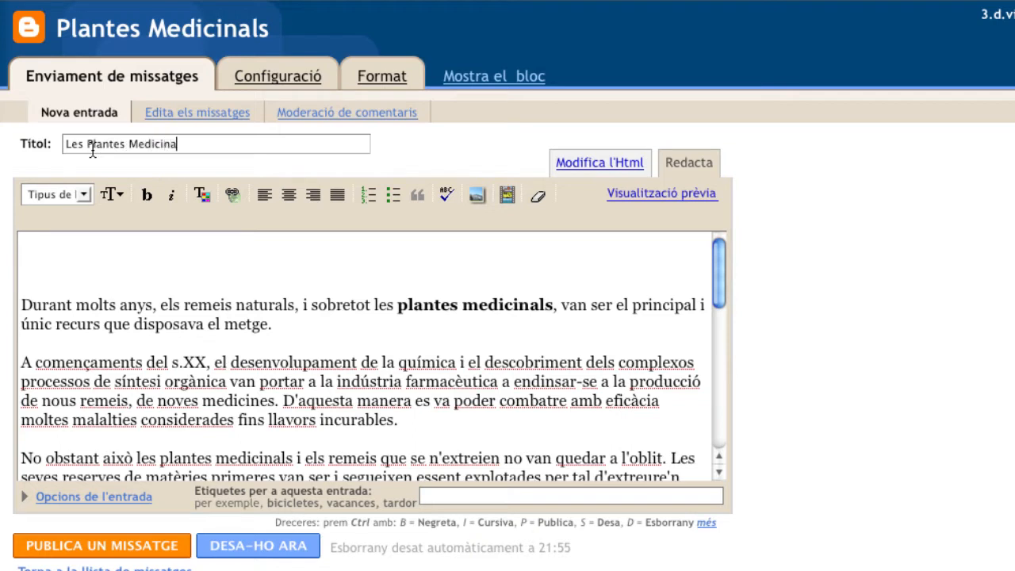
pyautogui.write('ls')
# Enter the heading "Breu Introducció a les Plantes Medicinals" on the empty heading line above the first paragraph.
pyautogui.click(56, 260)
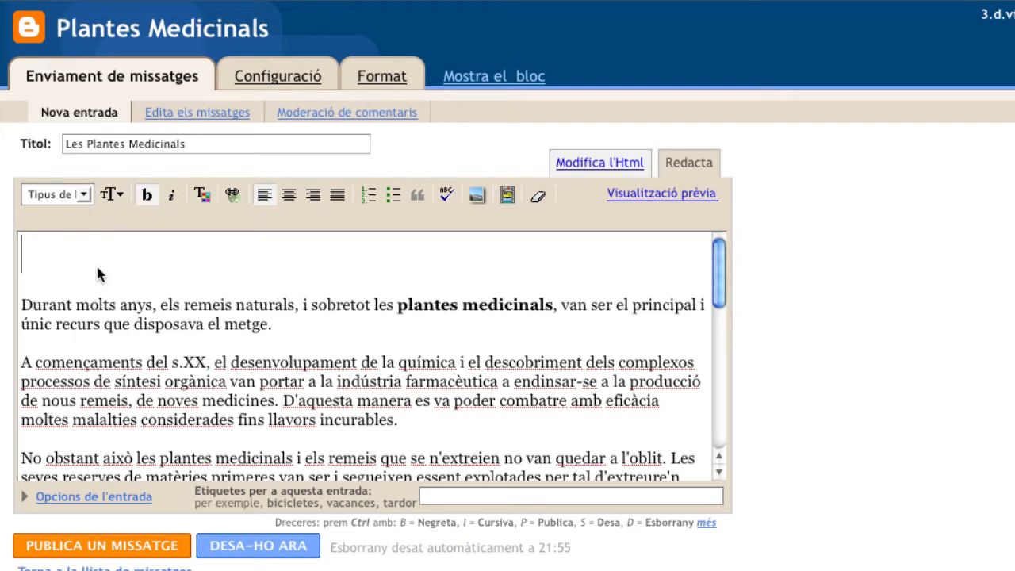
pyautogui.write('Breu ')
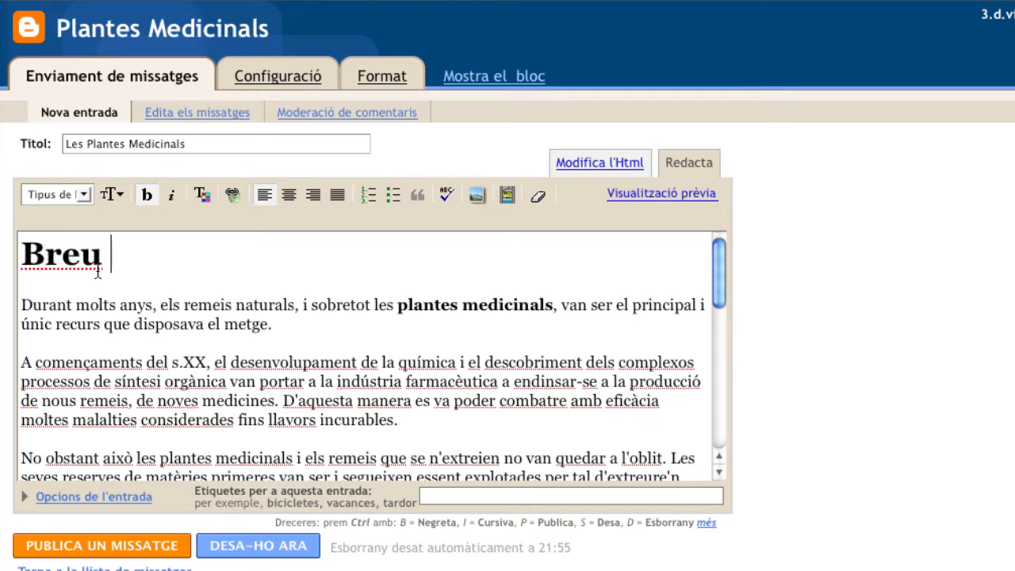
pyautogui.write('Introducci')
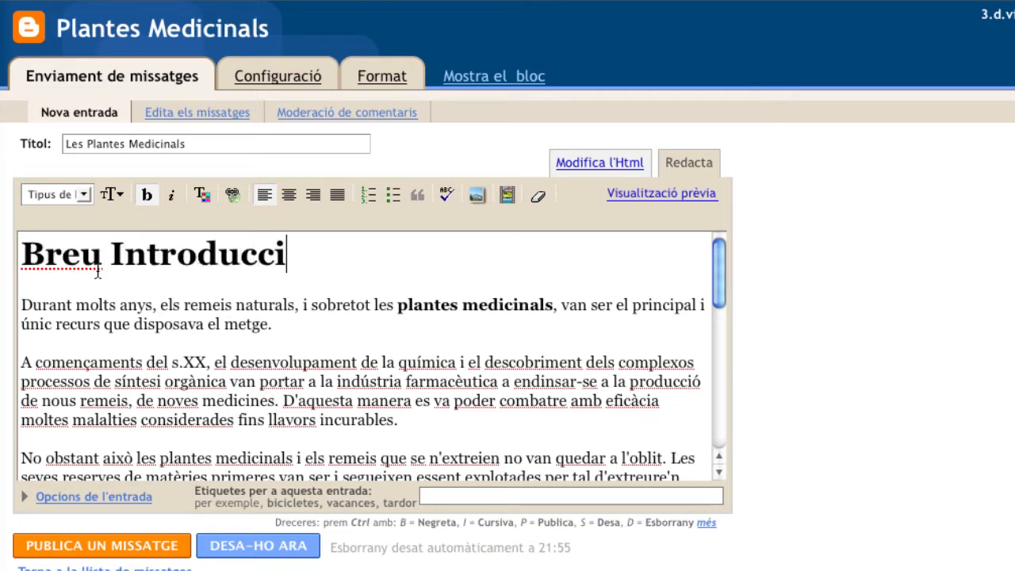
pyautogui.write('ó a')
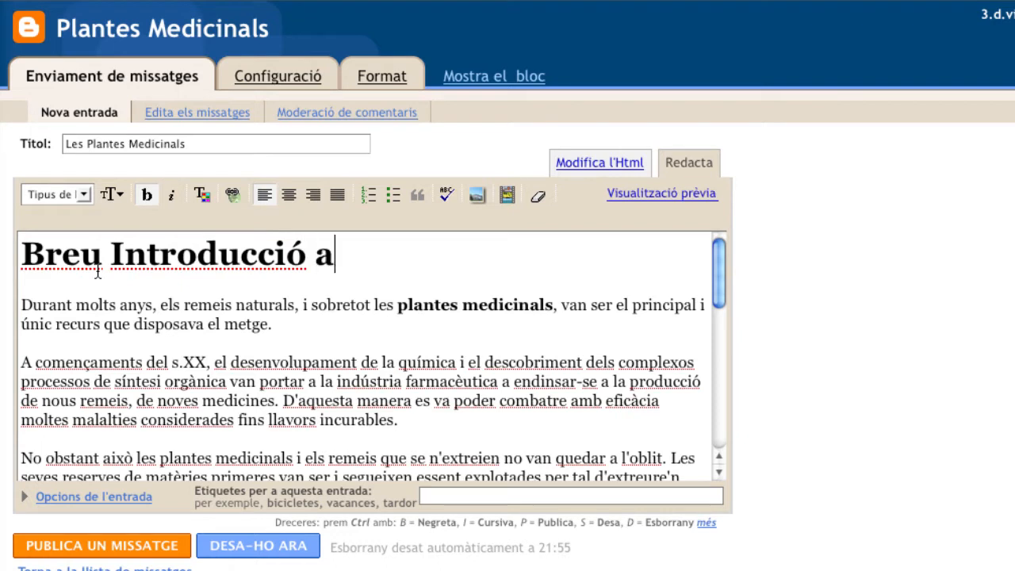
pyautogui.write(' les P')
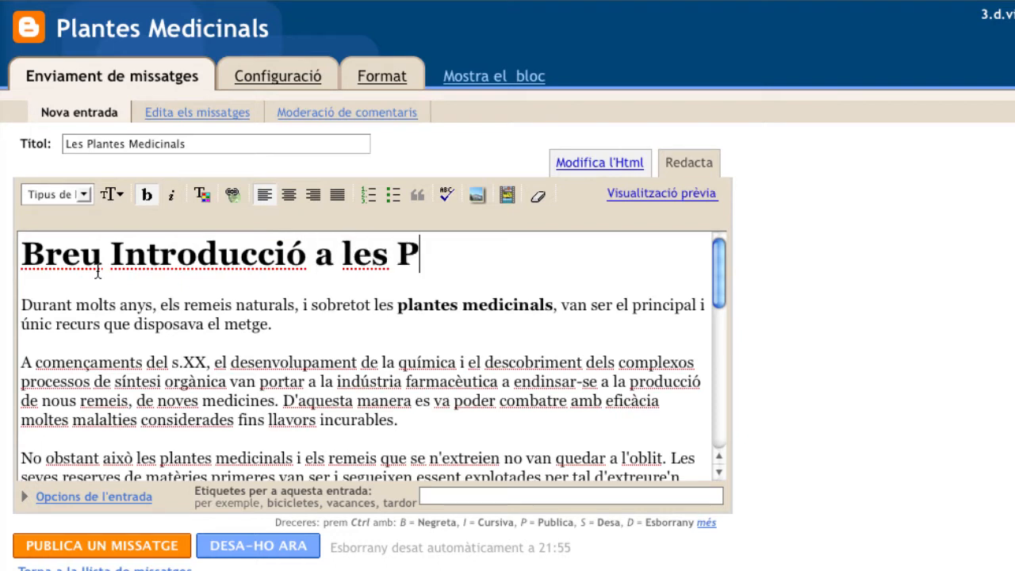
pyautogui.write('lantes Medicinals')
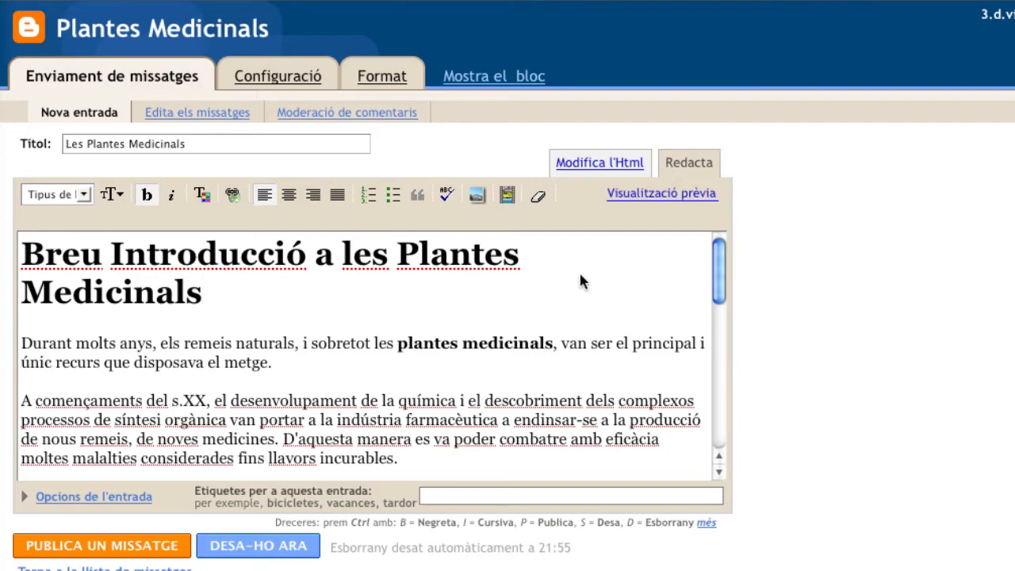
# In the post's HTML source, put the closing h1 tag directly after "Medicinals" and start the first paragraph on its own line.
pyautogui.moveTo(720, 270)
pyautogui.mouseDown()
pyautogui.moveTo(720, 400)
pyautogui.moveTo(717, 260)
pyautogui.mouseUp()
pyautogui.click(596, 163)
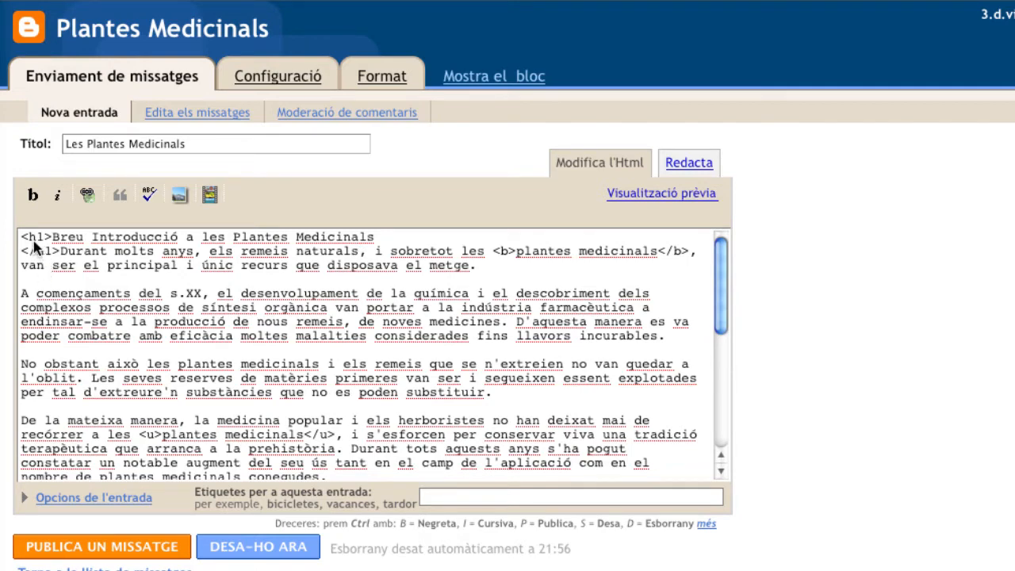
pyautogui.moveTo(52, 238); pyautogui.dragTo(21, 238)
pyautogui.click(20, 254)
pyautogui.press('BackSpace')
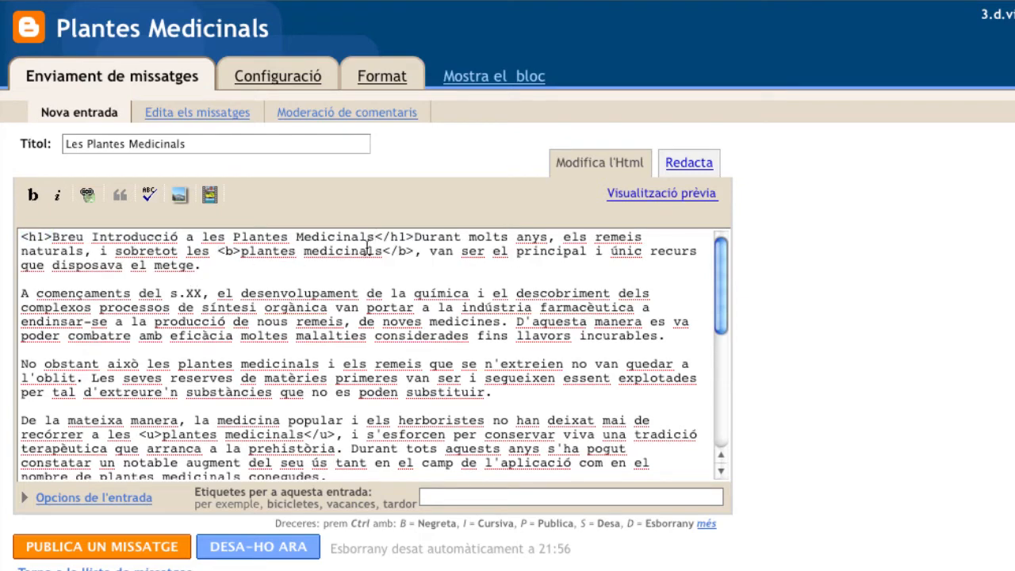
pyautogui.click(413, 236)
pyautogui.press('Return')
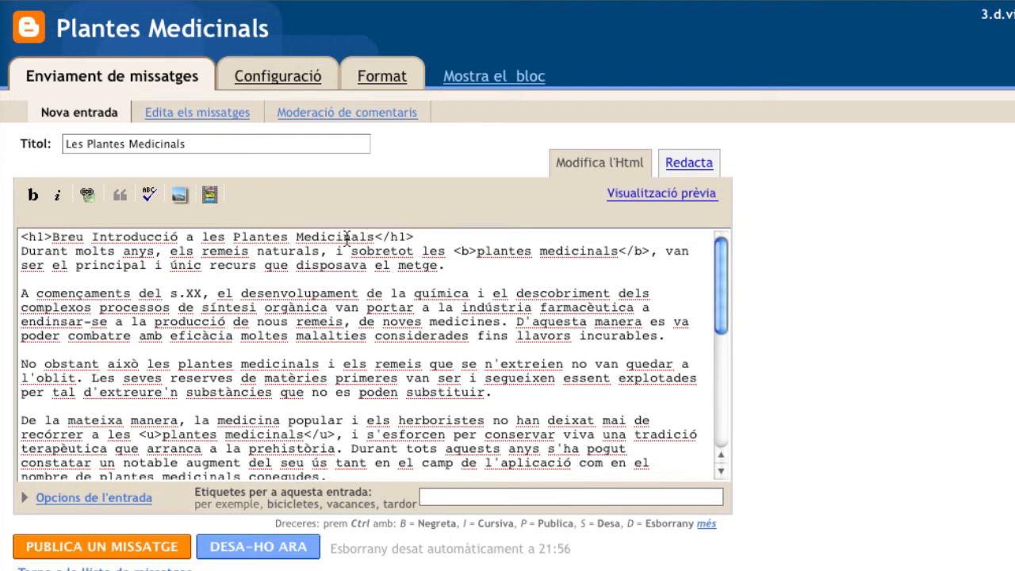
# Examine the HTML source from start to end for the heading, bold, underline and italic tags around the formatted text.
pyautogui.click(44, 237)
pyautogui.scroll(-2, 414, 411)
pyautogui.scroll(-4, 414, 411)
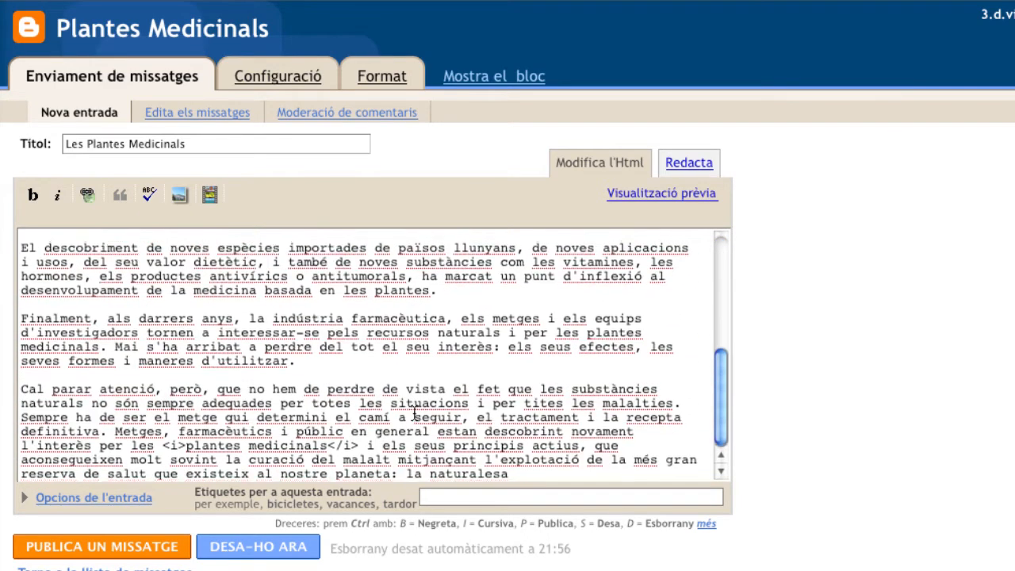
pyautogui.scroll(6, 414, 411)
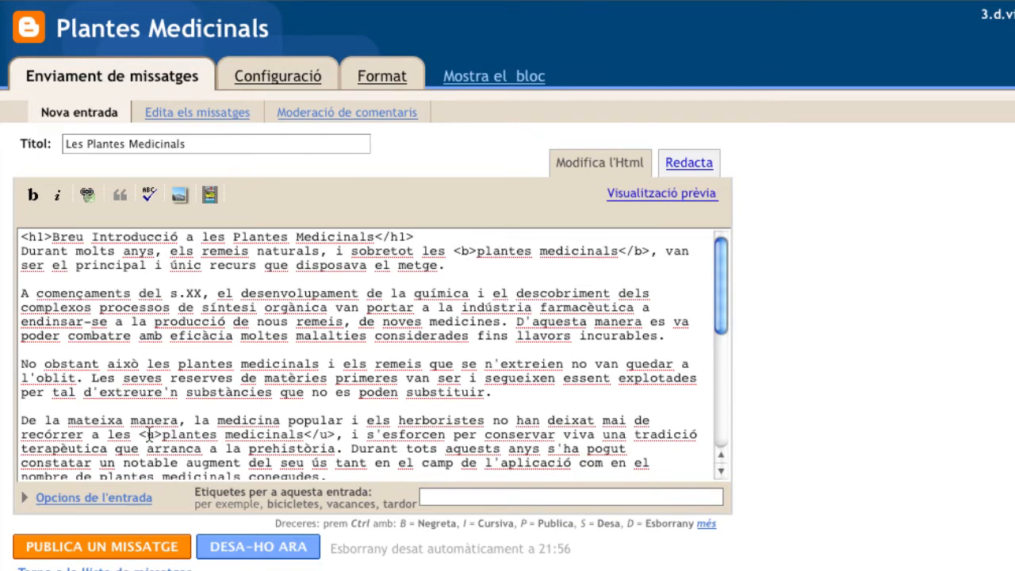
pyautogui.scroll(-6, 351, 428)
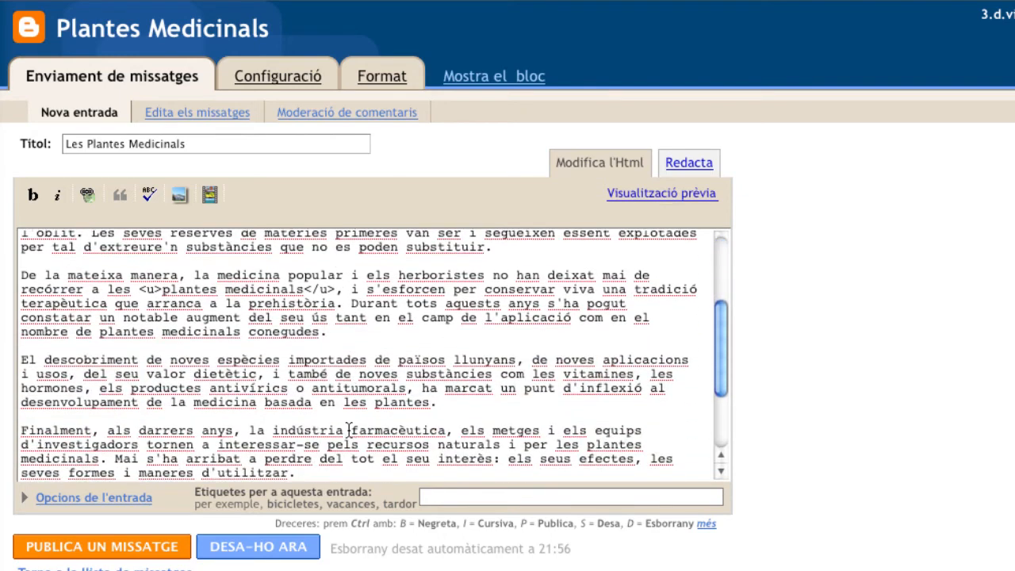
pyautogui.scroll(-1, 323, 428)
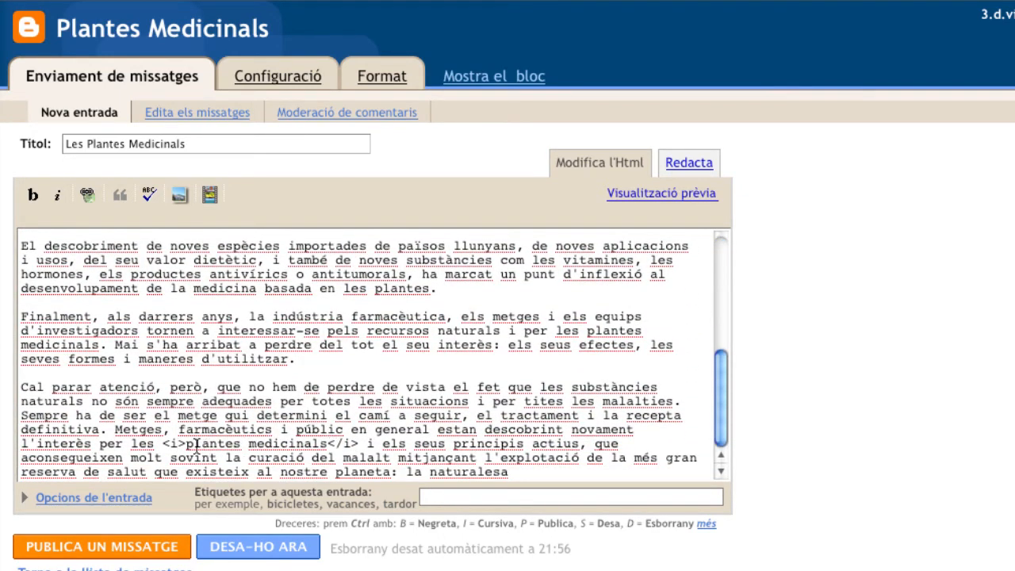
pyautogui.scroll(2, 339, 444)
pyautogui.scroll(3, 339, 444)
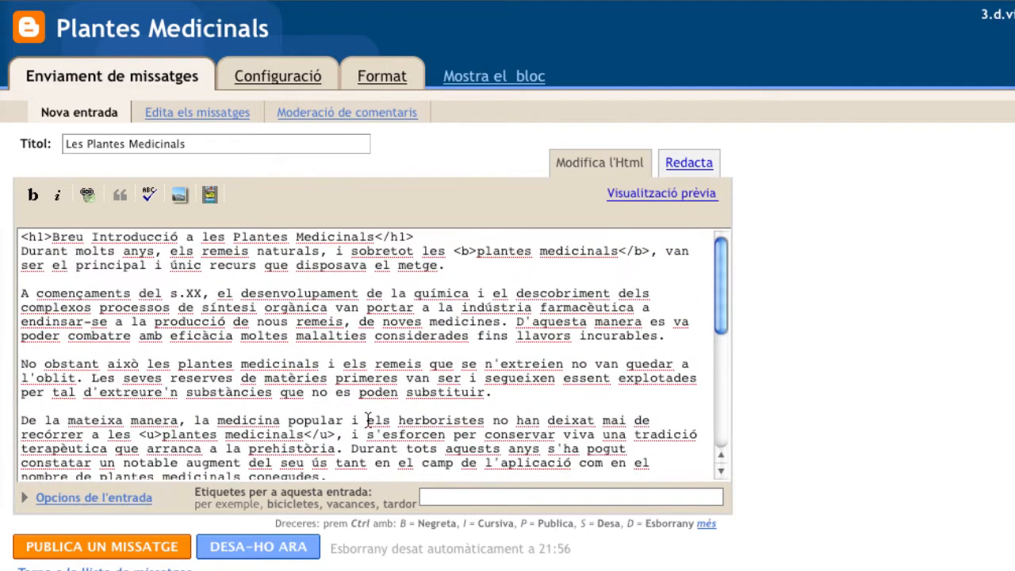
# Return to the visual editing view, check the post through to its end and save it as a draft.
pyautogui.click(674, 162)
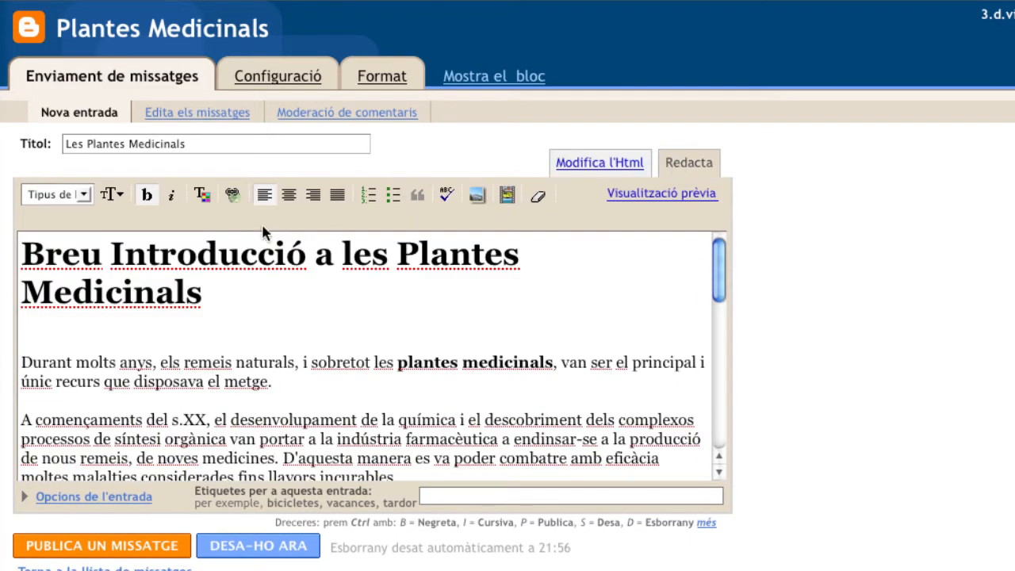
pyautogui.scroll(-10, 341, 313)
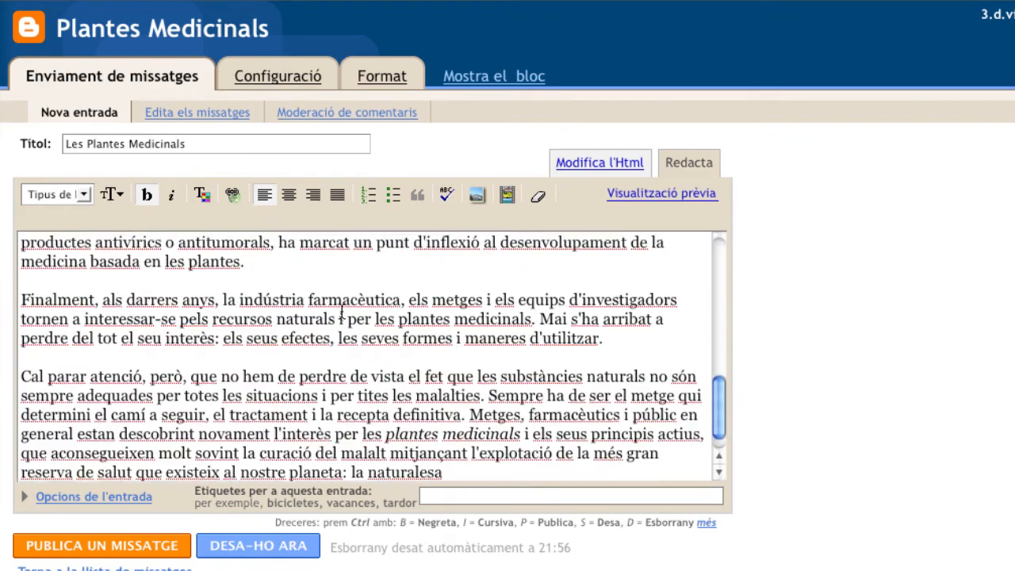
pyautogui.scroll(10, 342, 313)
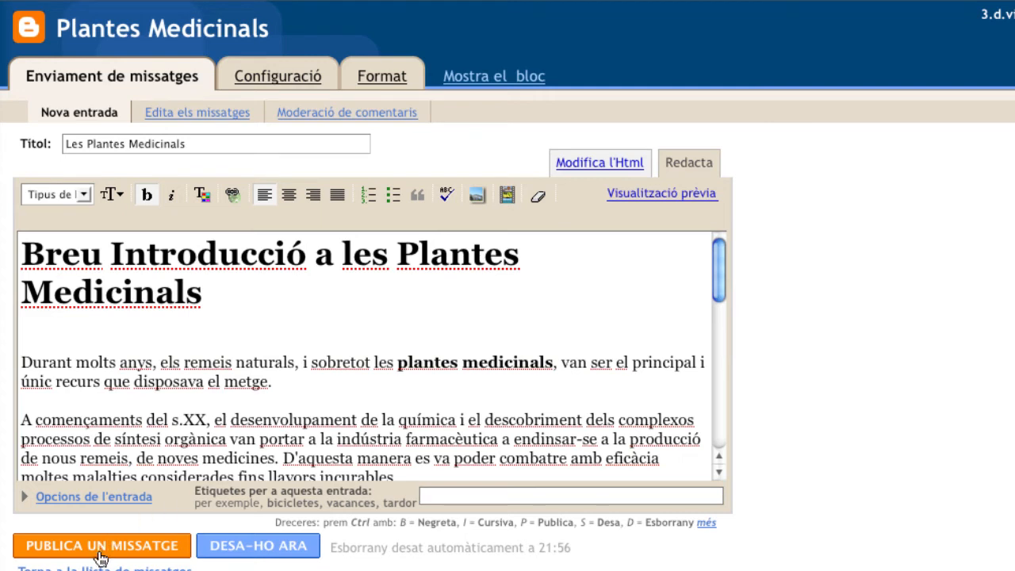
pyautogui.click(256, 555)
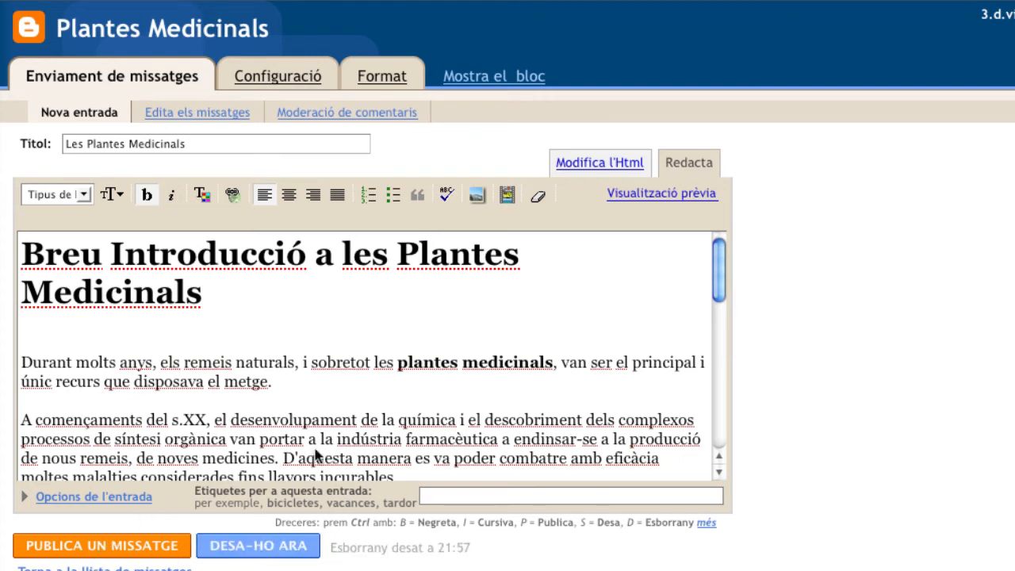